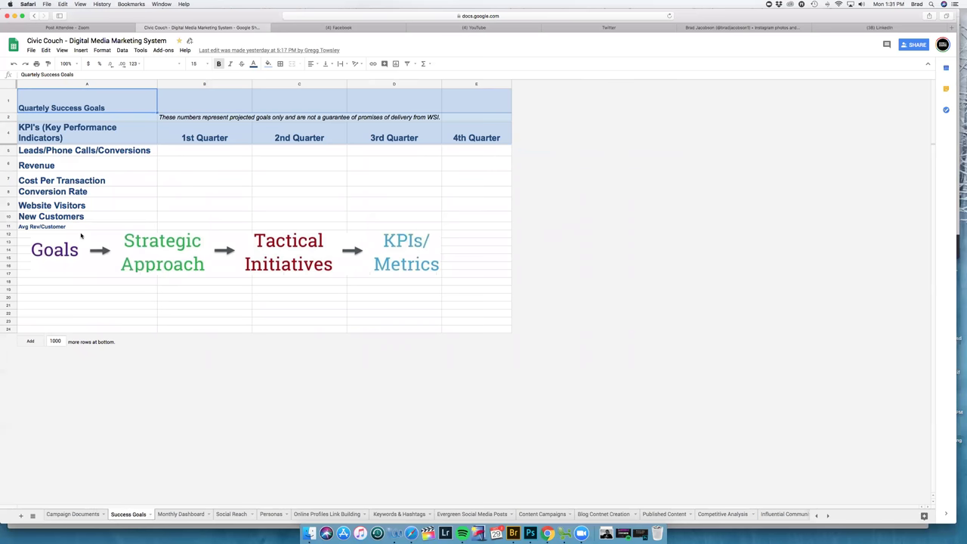
Review the Monthly Dashboard, Social Reach and Personas sheets of the Civic Couch marketing spreadsheet.
{"action": "left_click", "coordinate": [181, 514]}
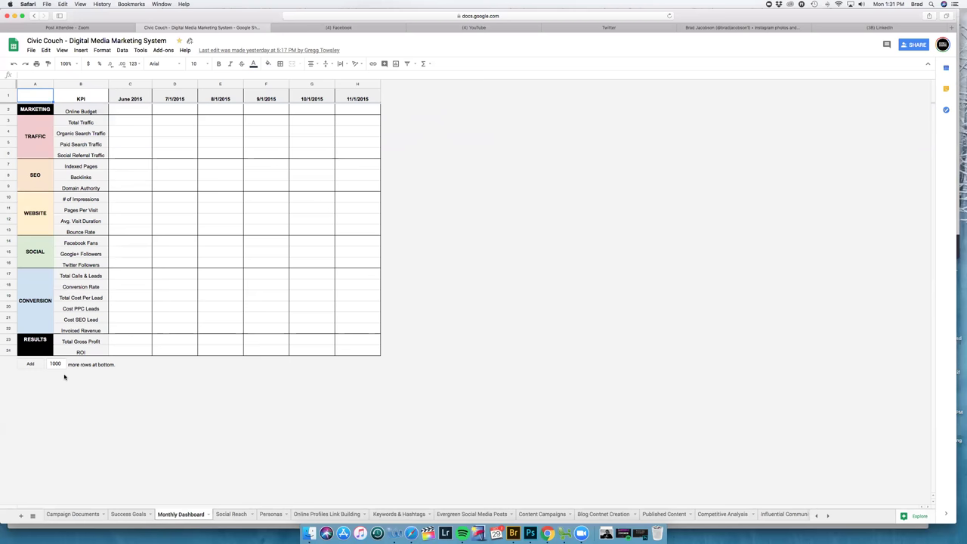
{"action": "left_click", "coordinate": [232, 516]}
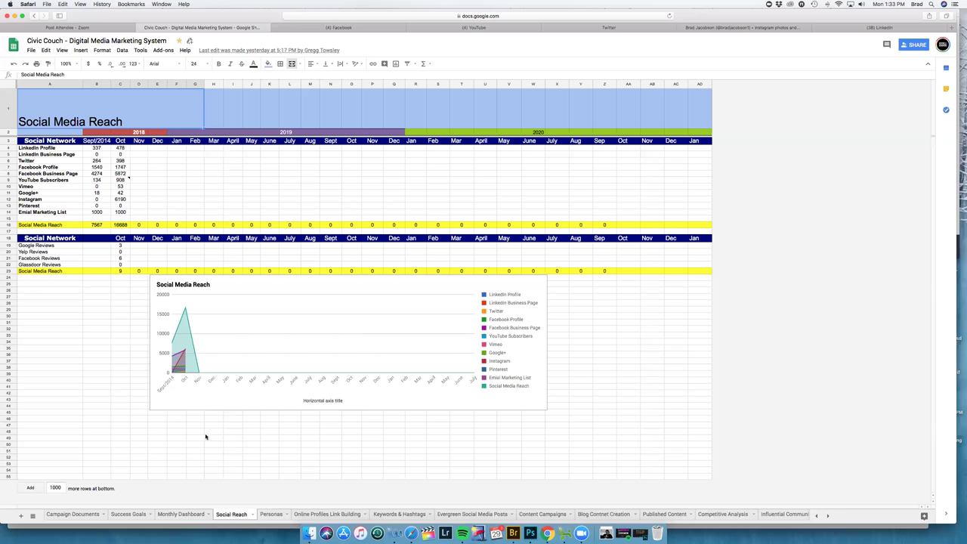
{"action": "left_click", "coordinate": [319, 514]}
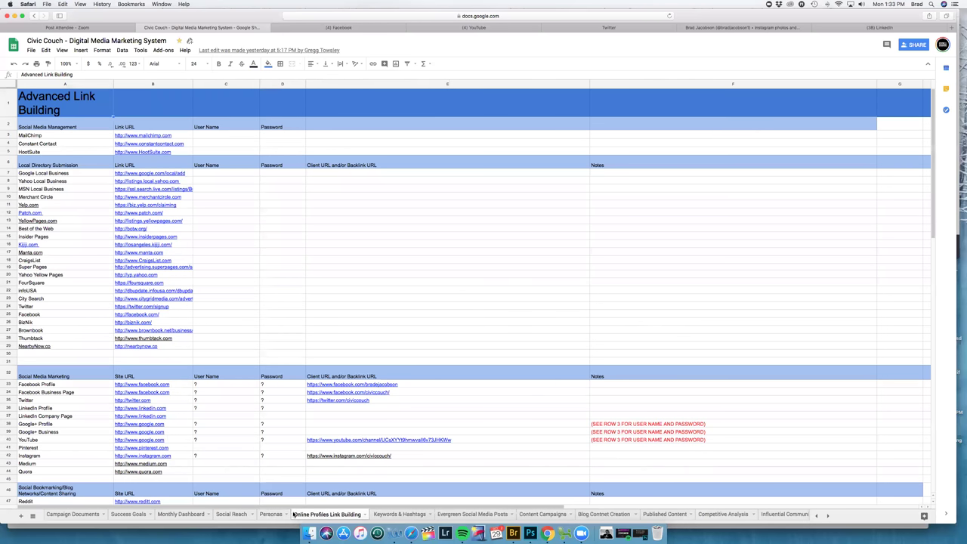
{"action": "left_click", "coordinate": [272, 514]}
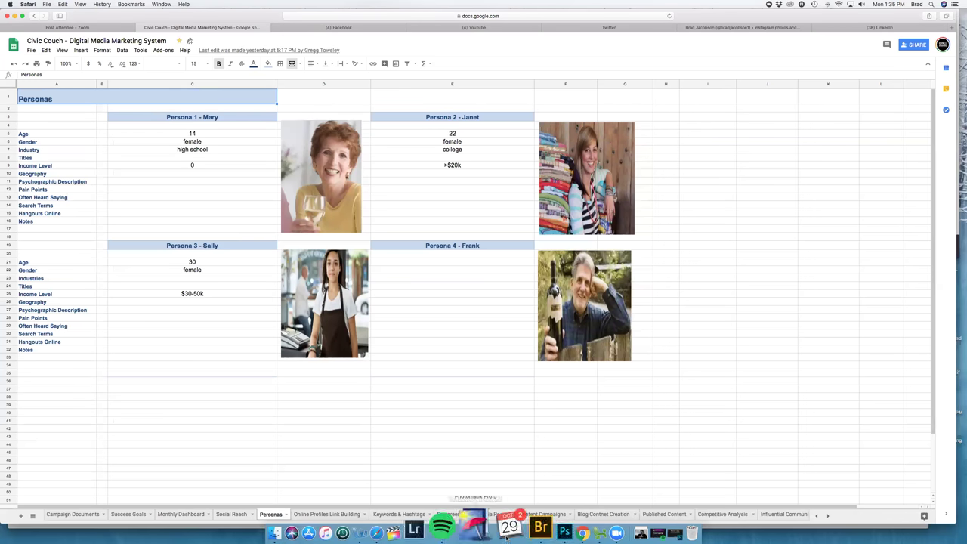
Open the Online Profiles Link Building sheet and look over its directory and social media link lists.
{"action": "left_click", "coordinate": [310, 514]}
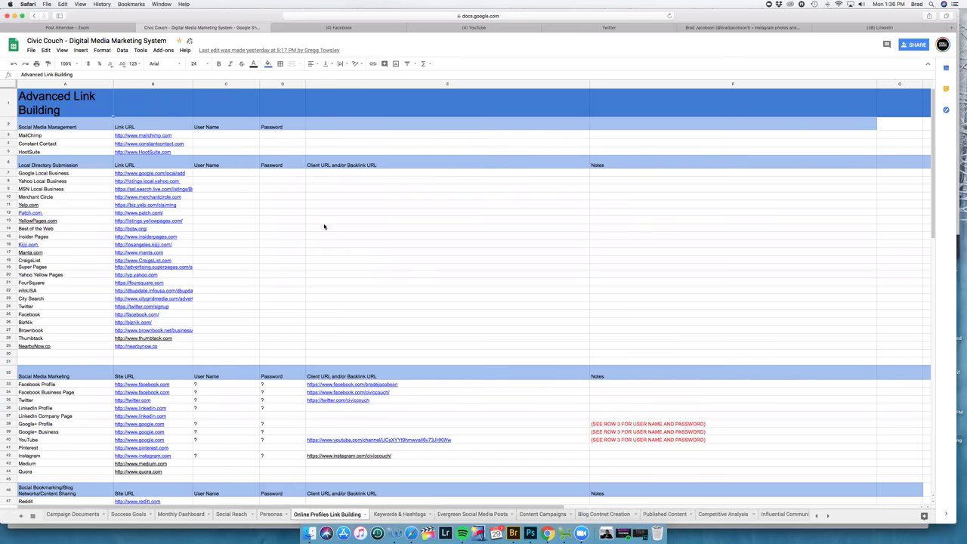
{"action": "scroll", "coordinate": [324, 226], "scroll_direction": "down", "scroll_amount": 3}
{"action": "scroll", "coordinate": [325, 227], "scroll_direction": "up", "scroll_amount": 3}
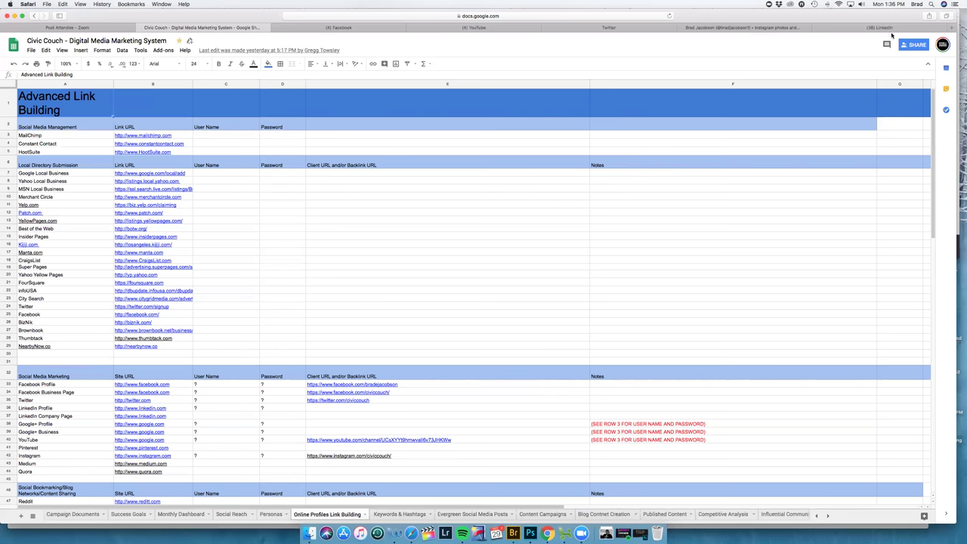
Search the web for "civic couch" in a new browser tab.
{"action": "left_click", "coordinate": [952, 28]}
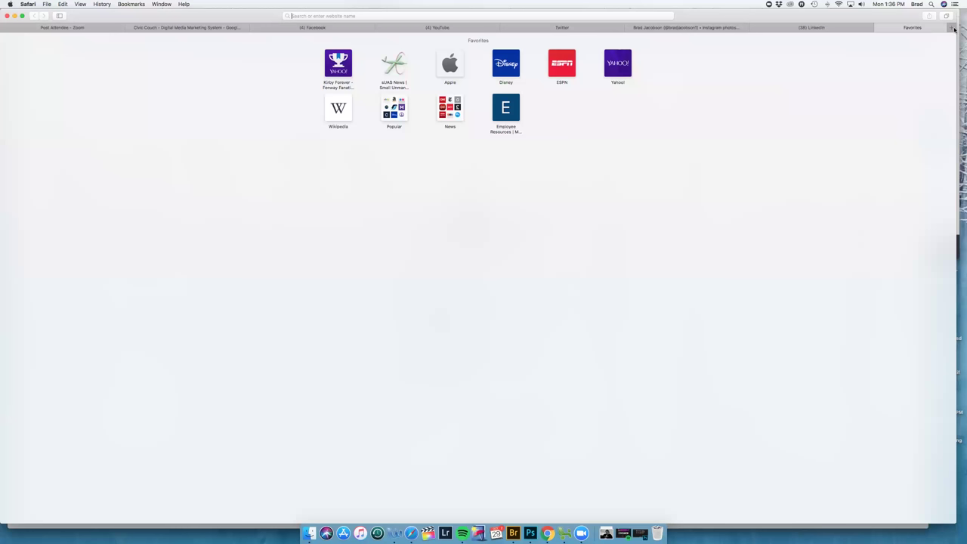
{"action": "type", "text": "ci"}
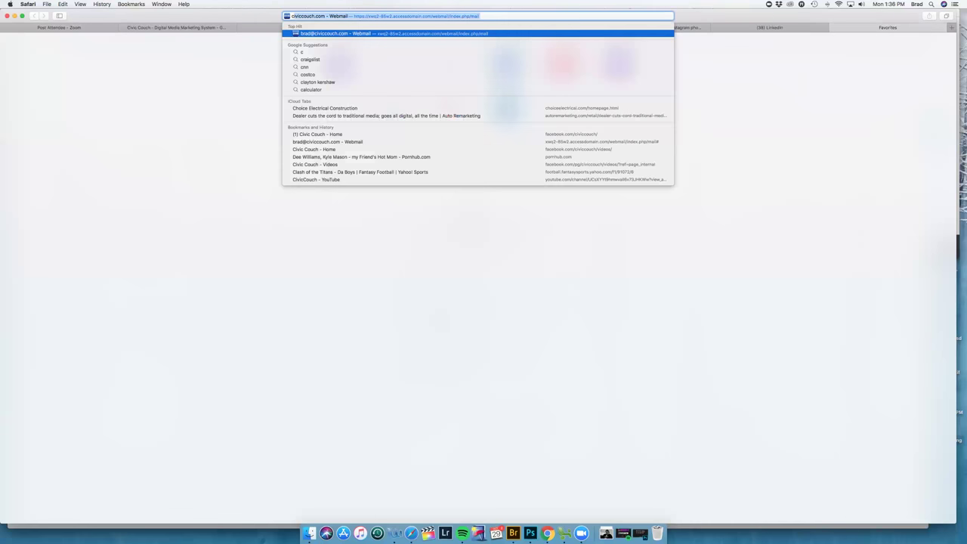
{"action": "type", "text": "vic cou"}
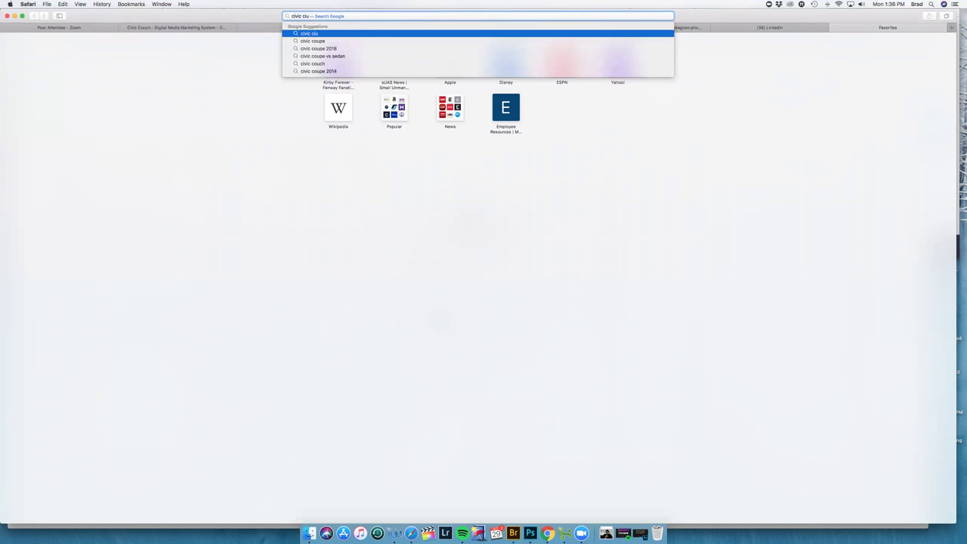
{"action": "key", "text": "BackSpace"}
{"action": "key", "text": "BackSpace"}
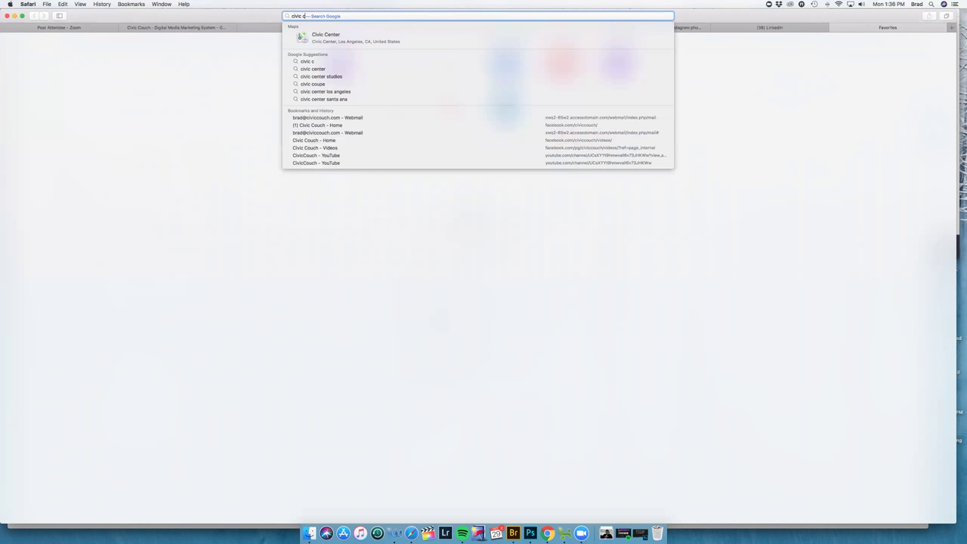
{"action": "type", "text": "ouch"}
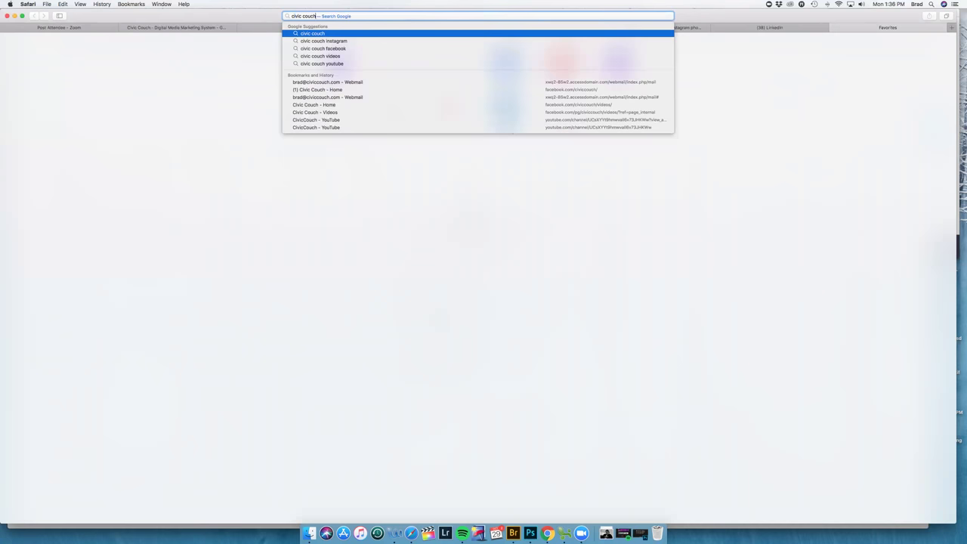
{"action": "key", "text": "Return"}
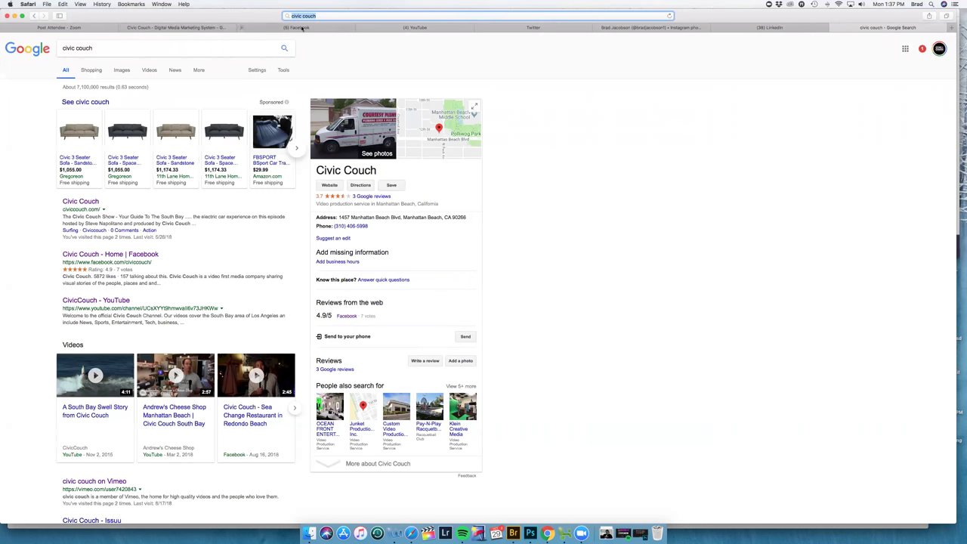
Return to the marketing spreadsheet and look through the Local Directory Submission and Social Media Marketing sections.
{"action": "left_click", "coordinate": [145, 27]}
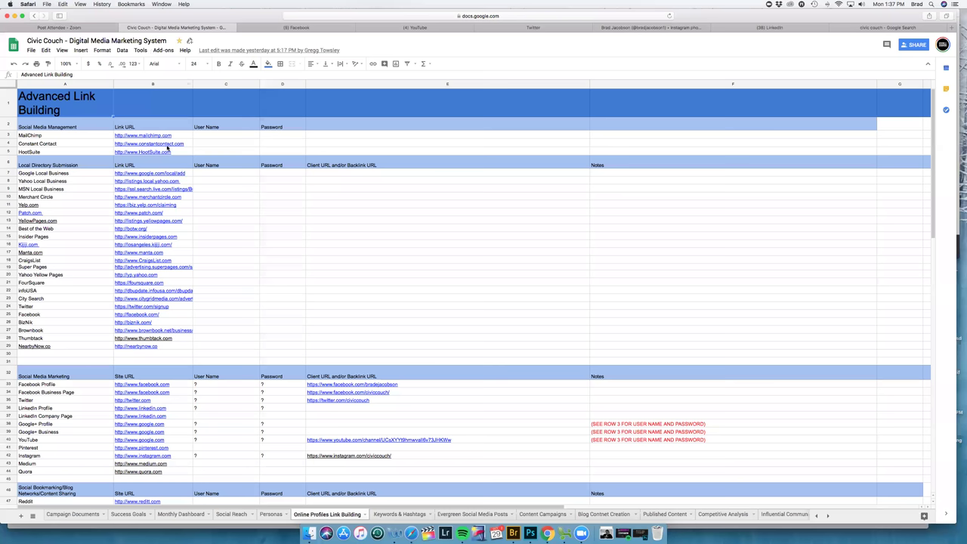
{"action": "mouse_move", "coordinate": [171, 146]}
{"action": "scroll", "coordinate": [260, 236], "scroll_direction": "down", "scroll_amount": 7}
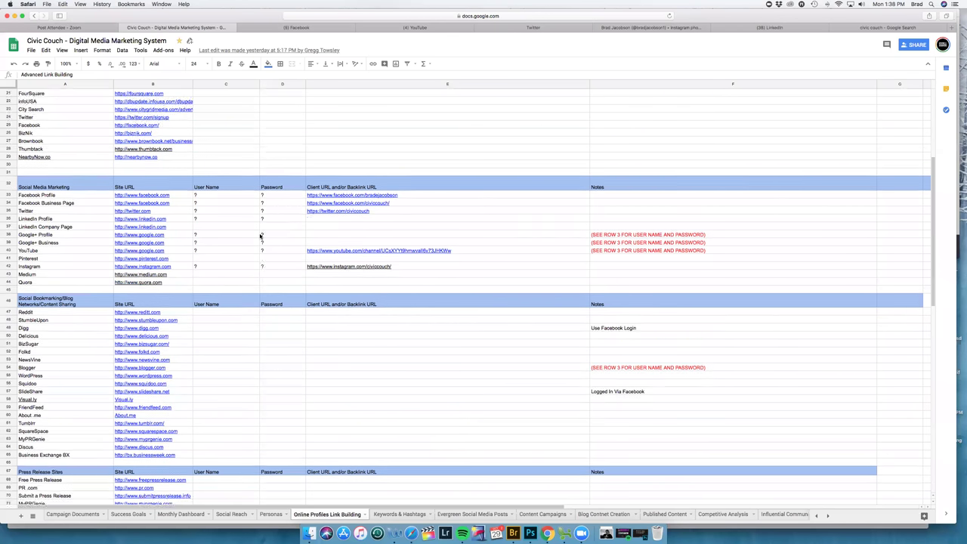
{"action": "scroll", "coordinate": [260, 237], "scroll_direction": "up", "scroll_amount": 2}
{"action": "scroll", "coordinate": [260, 236], "scroll_direction": "up", "scroll_amount": 5}
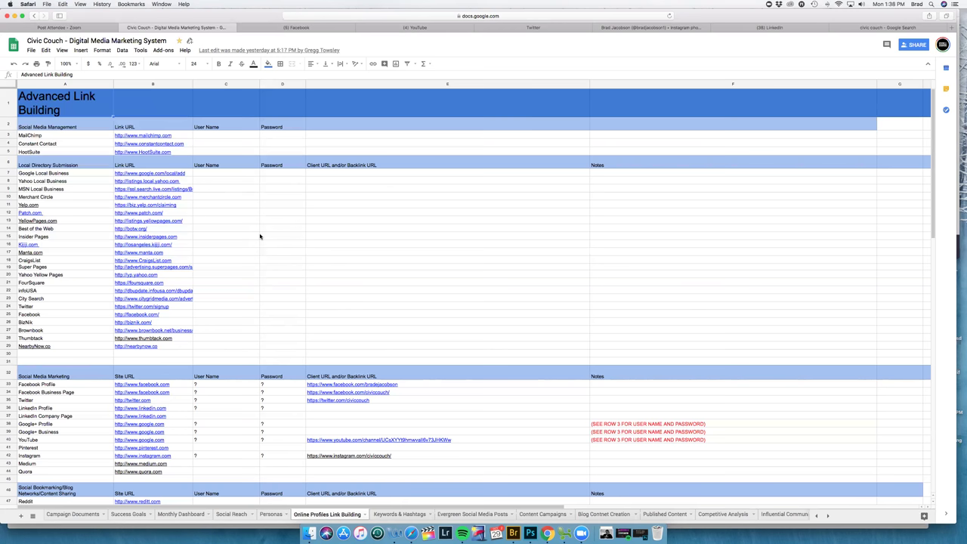
Examine the Online Profiles Link Building sheet from Social Media Marketing through social bookmarking, press release, video marketing and plumbing directory sites.
{"action": "scroll", "coordinate": [260, 236], "scroll_direction": "down", "scroll_amount": 5}
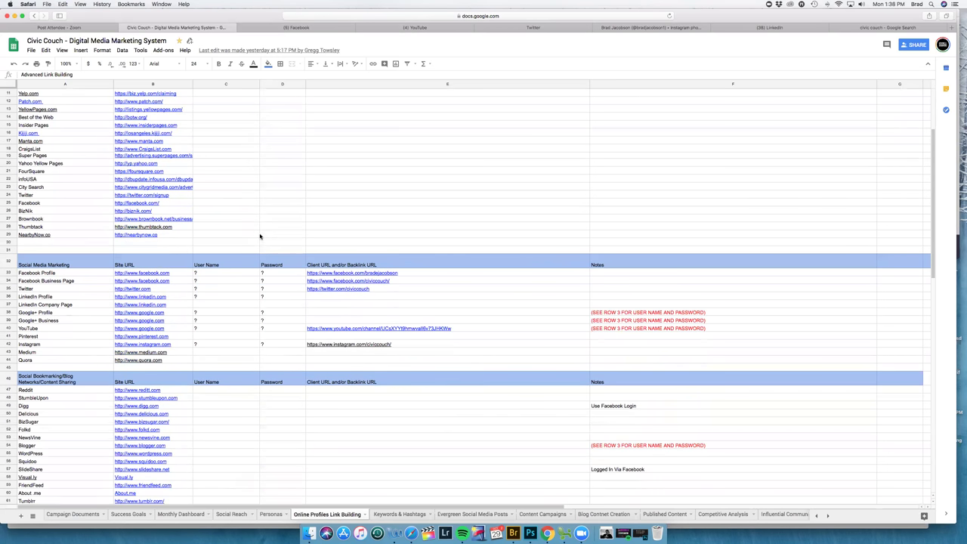
{"action": "scroll", "coordinate": [260, 236], "scroll_direction": "down", "scroll_amount": 2}
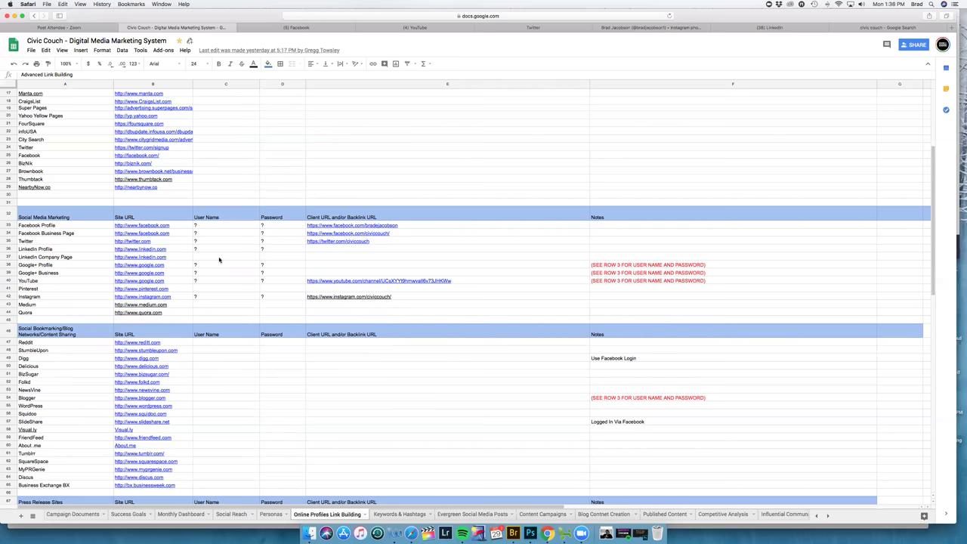
{"action": "scroll", "coordinate": [219, 260], "scroll_direction": "up", "scroll_amount": 1}
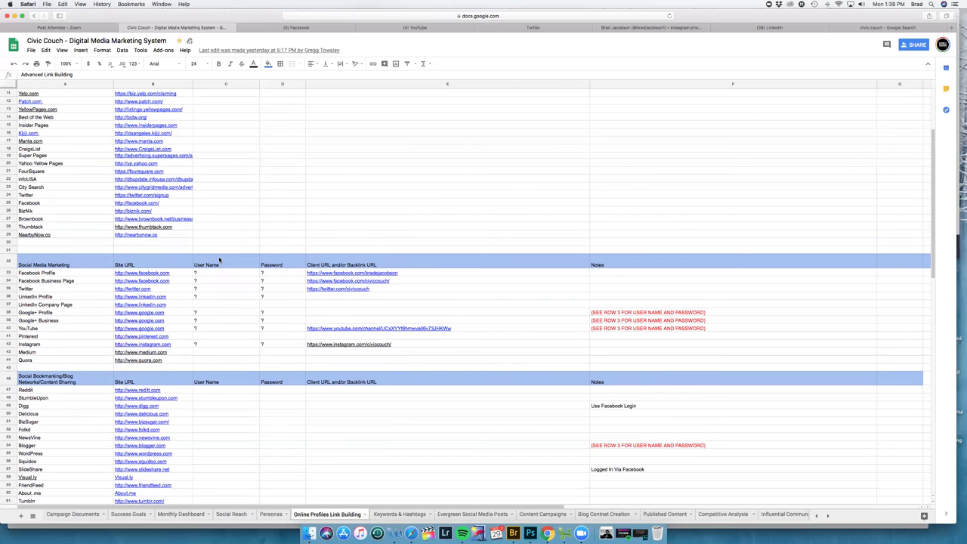
{"action": "scroll", "coordinate": [219, 260], "scroll_direction": "down", "scroll_amount": 3}
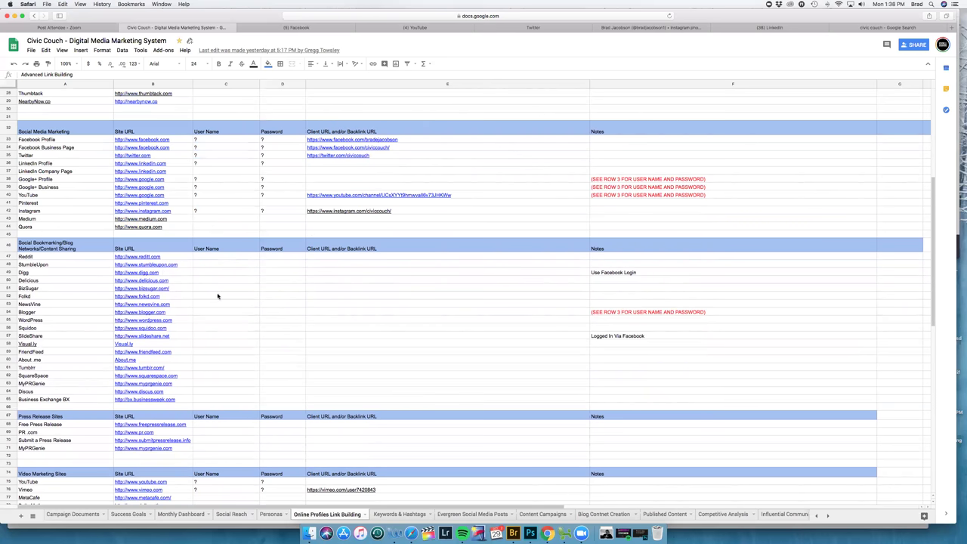
{"action": "scroll", "coordinate": [217, 296], "scroll_direction": "down", "scroll_amount": 5}
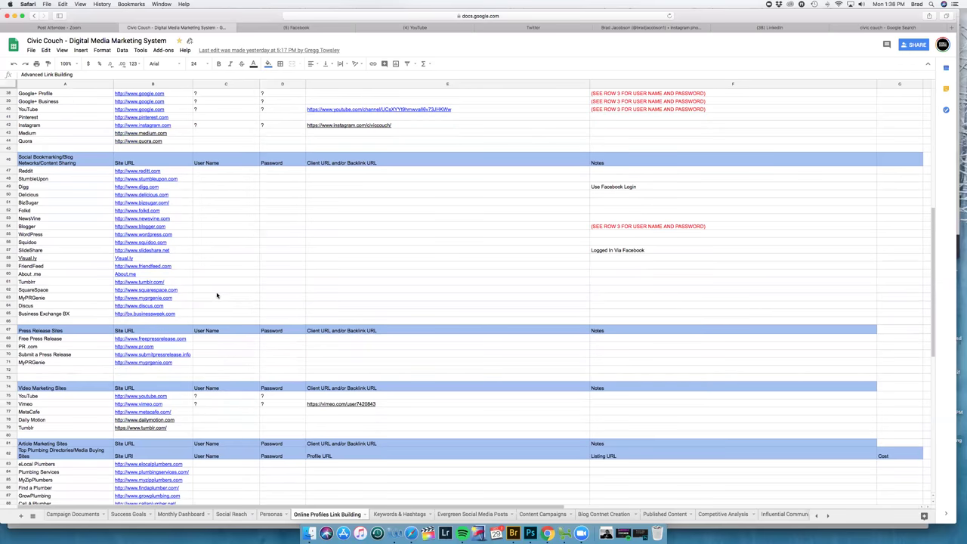
{"action": "scroll", "coordinate": [217, 295], "scroll_direction": "down", "scroll_amount": 1}
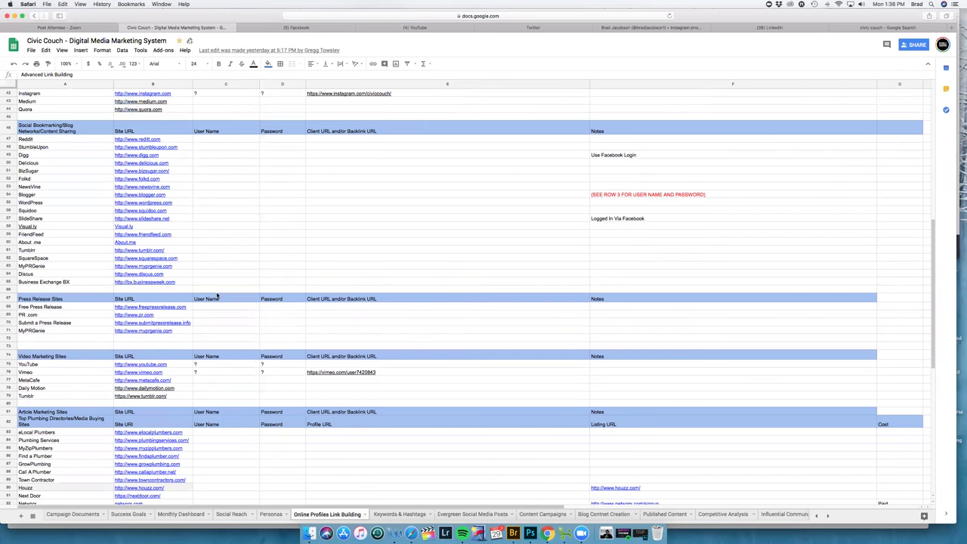
{"action": "scroll", "coordinate": [217, 296], "scroll_direction": "down", "scroll_amount": 1}
{"action": "scroll", "coordinate": [217, 296], "scroll_direction": "down", "scroll_amount": 4}
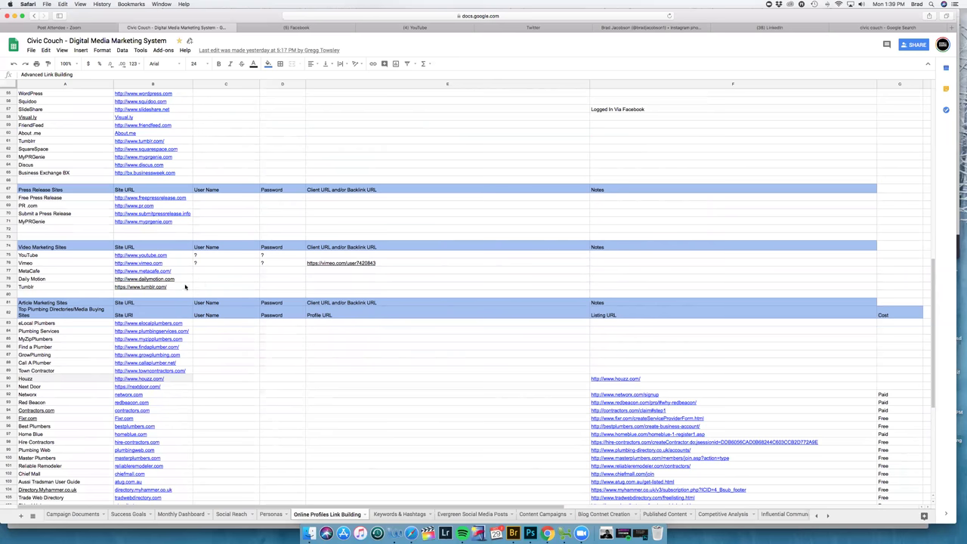
{"action": "mouse_move", "coordinate": [185, 287]}
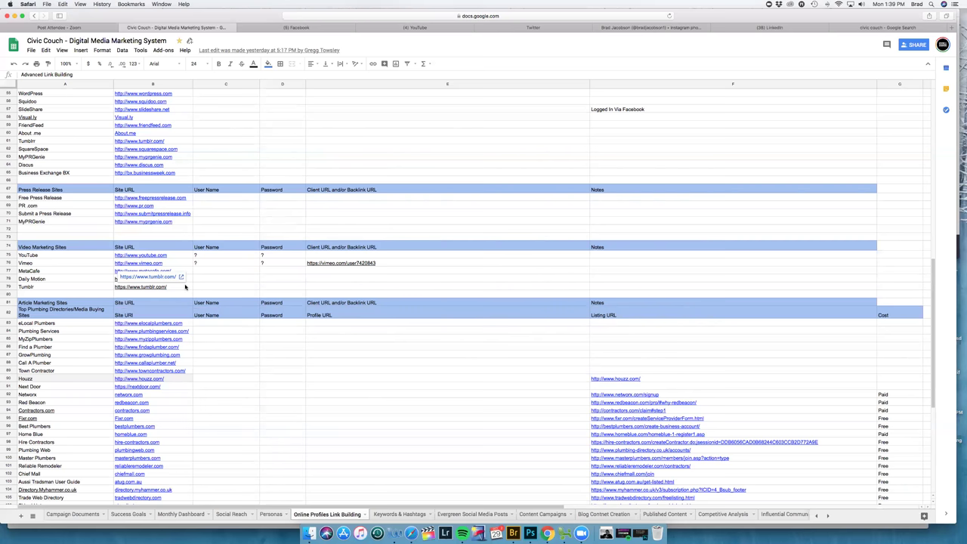
{"action": "scroll", "coordinate": [185, 287], "scroll_direction": "down", "scroll_amount": 3}
Go back over the link-building lists from the beginning of the sheet to the Social Bookmarking section.
{"action": "scroll", "coordinate": [185, 287], "scroll_direction": "up", "scroll_amount": 15}
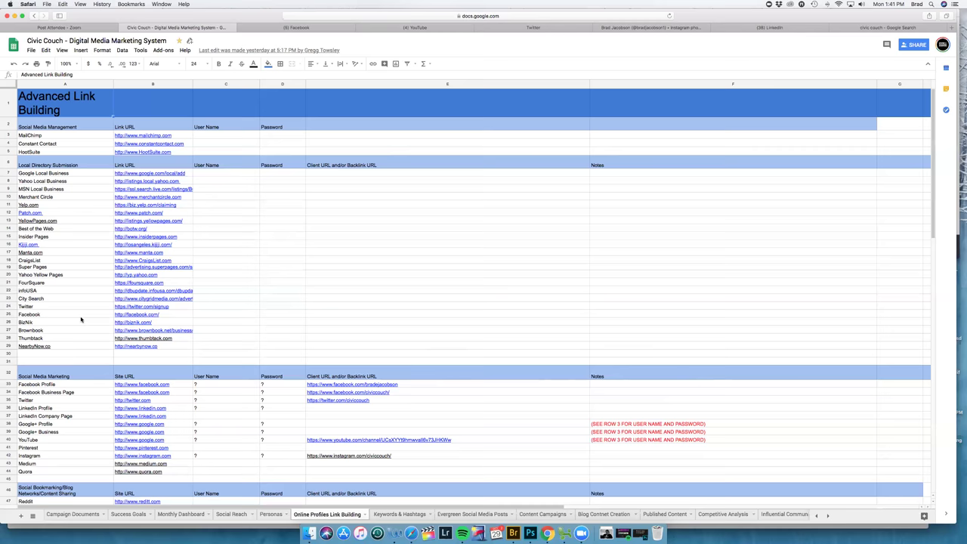
{"action": "scroll", "coordinate": [81, 320], "scroll_direction": "down", "scroll_amount": 5}
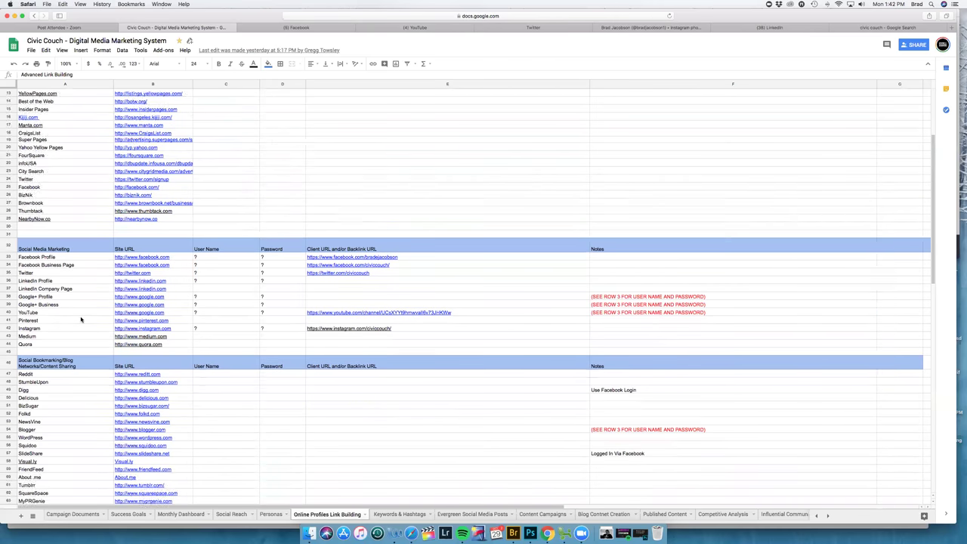
{"action": "scroll", "coordinate": [81, 319], "scroll_direction": "down", "scroll_amount": 3}
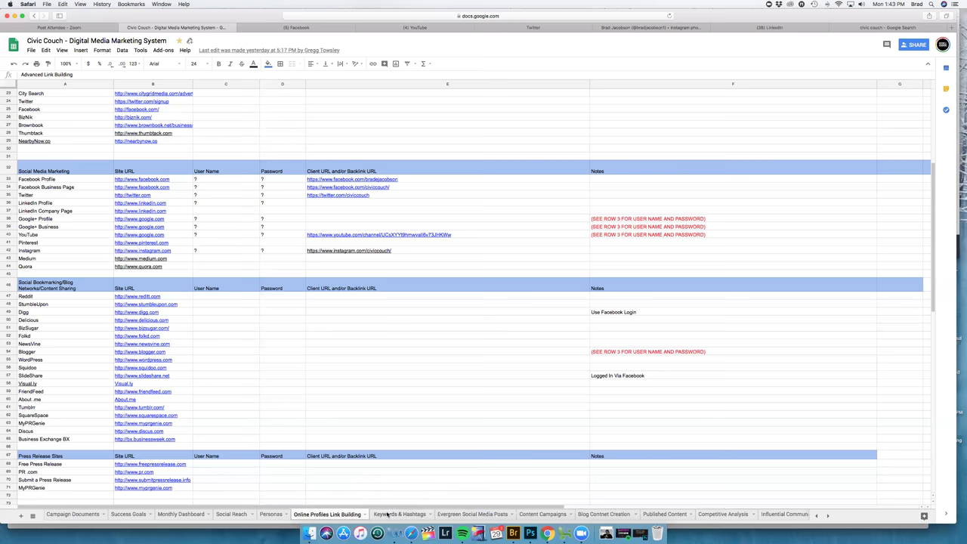
View the Keywords & Hashtags sheet, check Evergreen Social Media Posts, and return to Keywords & Hashtags.
{"action": "left_click", "coordinate": [398, 514]}
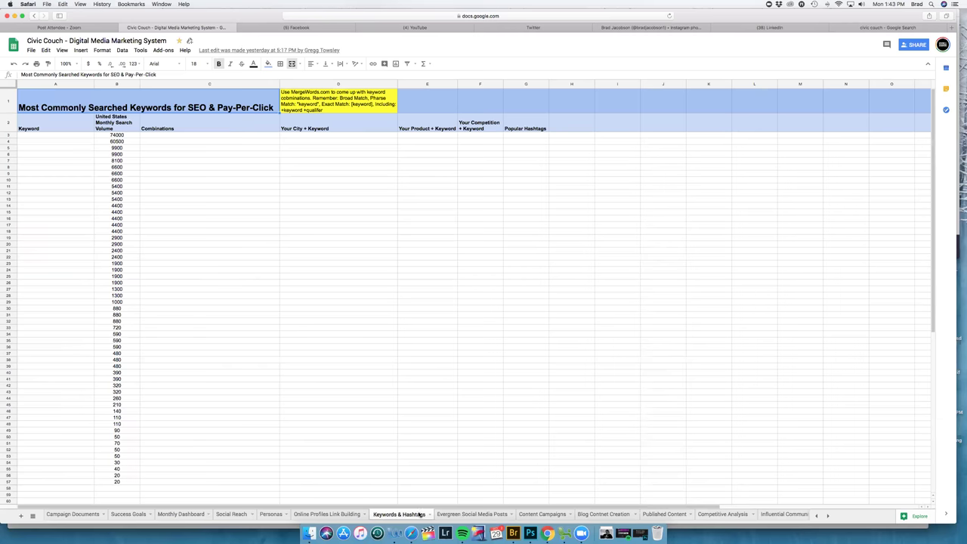
{"action": "left_click", "coordinate": [472, 514]}
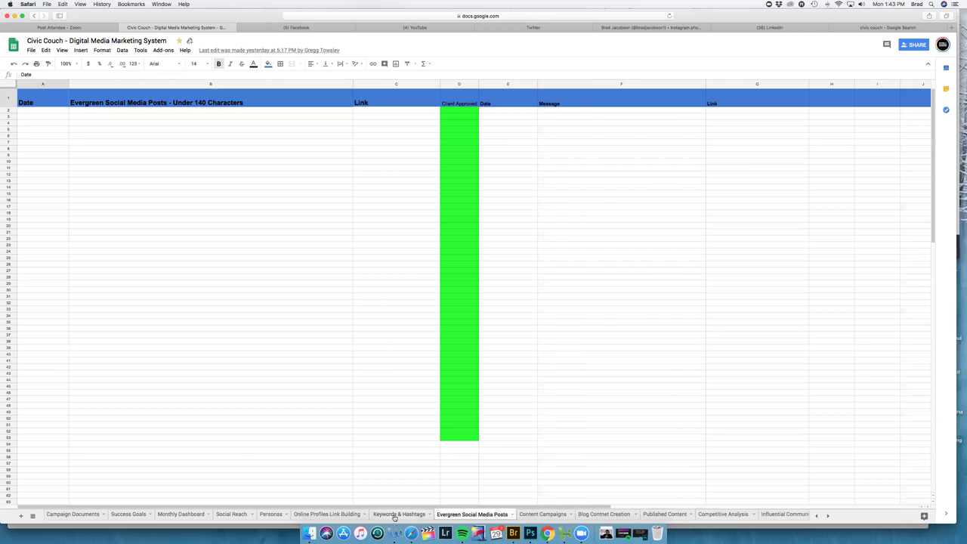
{"action": "left_click", "coordinate": [400, 514]}
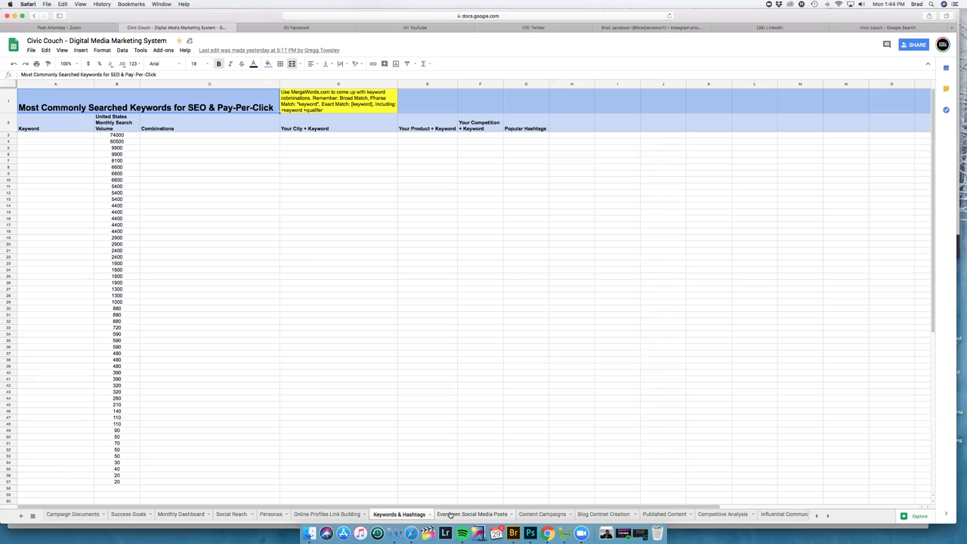
Switch to the Google results for civic couch and get ready to enter a different search.
{"action": "left_click", "coordinate": [875, 29]}
{"action": "left_click", "coordinate": [483, 17]}
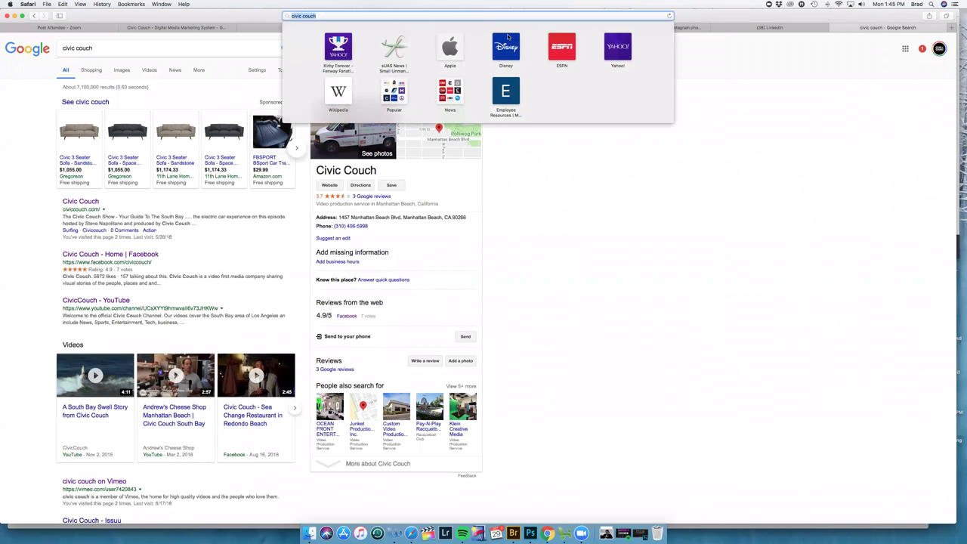
{"action": "type", "text": "chrui==="}
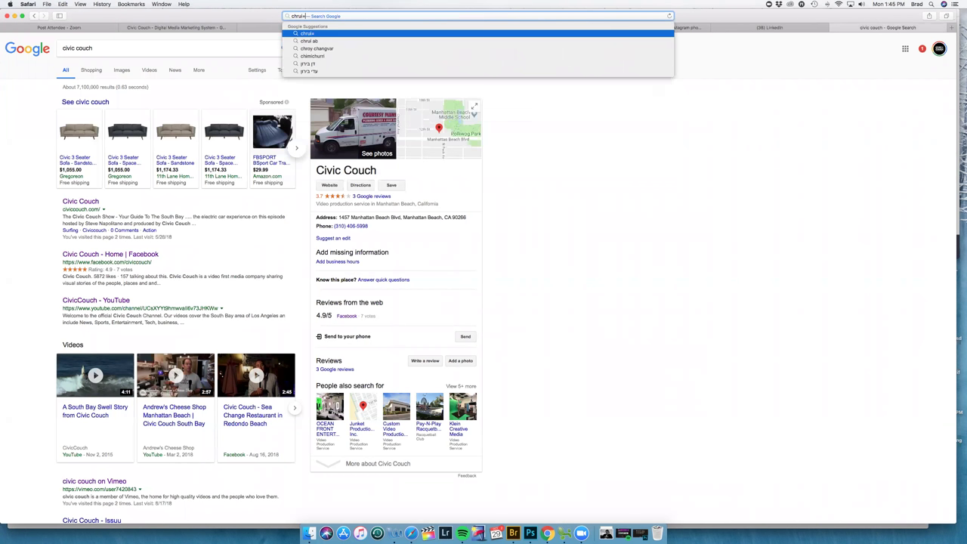
{"action": "key", "text": "BackSpace"}
{"action": "key", "text": "BackSpace"}
{"action": "key", "text": "BackSpace"}
{"action": "key", "text": "BackSpace"}
{"action": "key", "text": "BackSpace"}
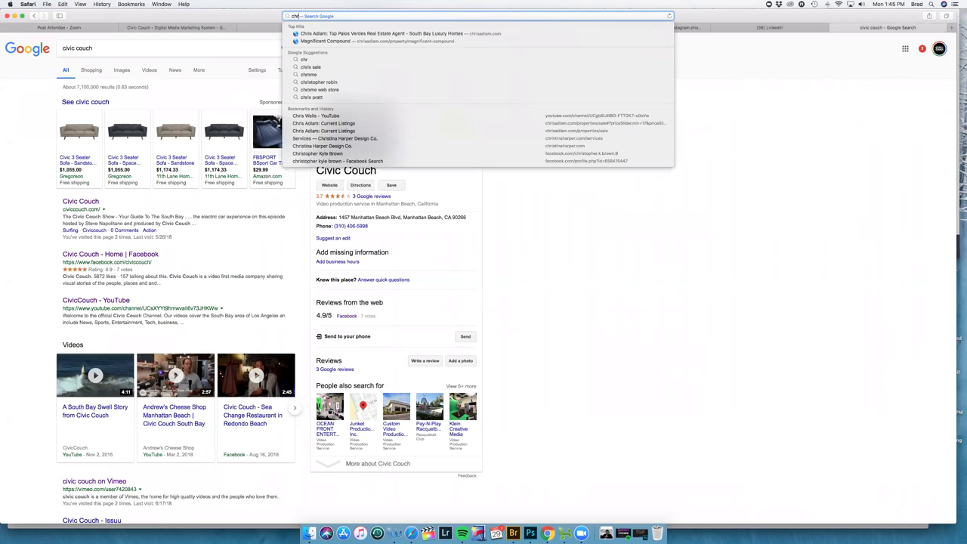
{"action": "type", "text": "is"}
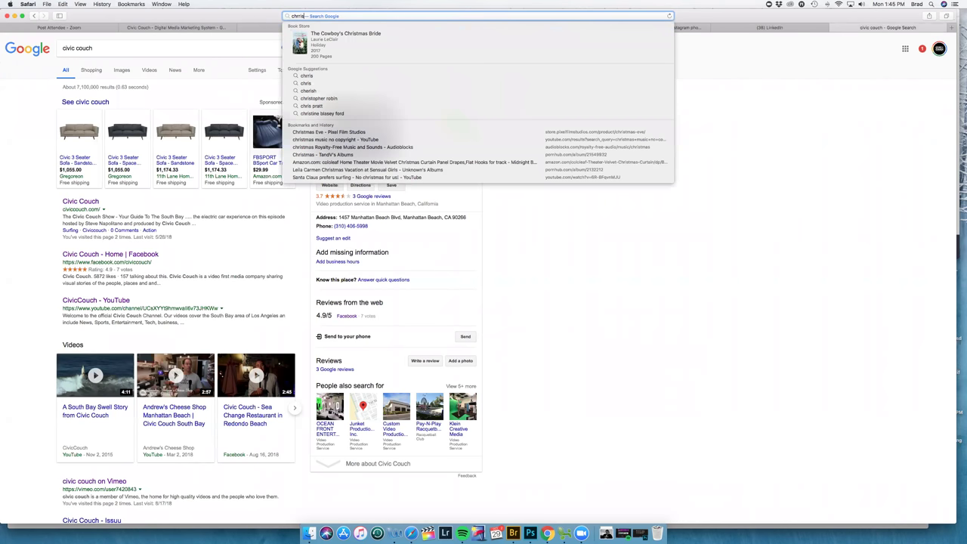
{"action": "type", "text": " b"}
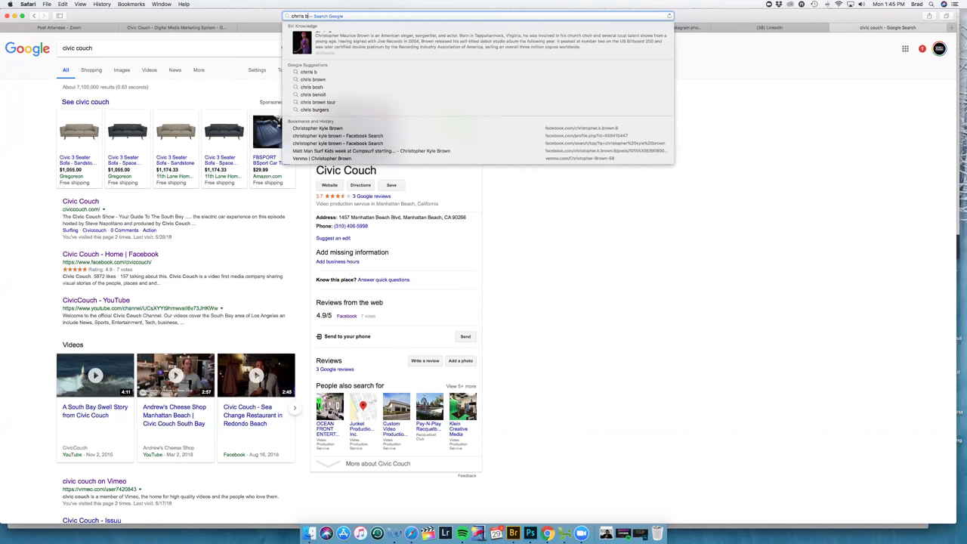
{"action": "key", "text": "BackSpace"}
{"action": "key", "text": "BackSpace"}
{"action": "key", "text": "BackSpace"}
{"action": "key", "text": "BackSpace"}
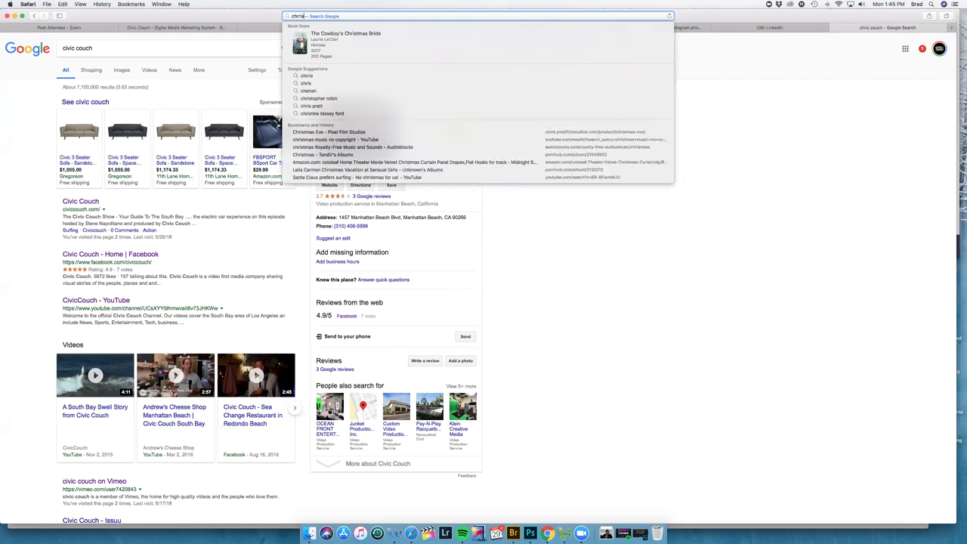
{"action": "type", "text": "is"}
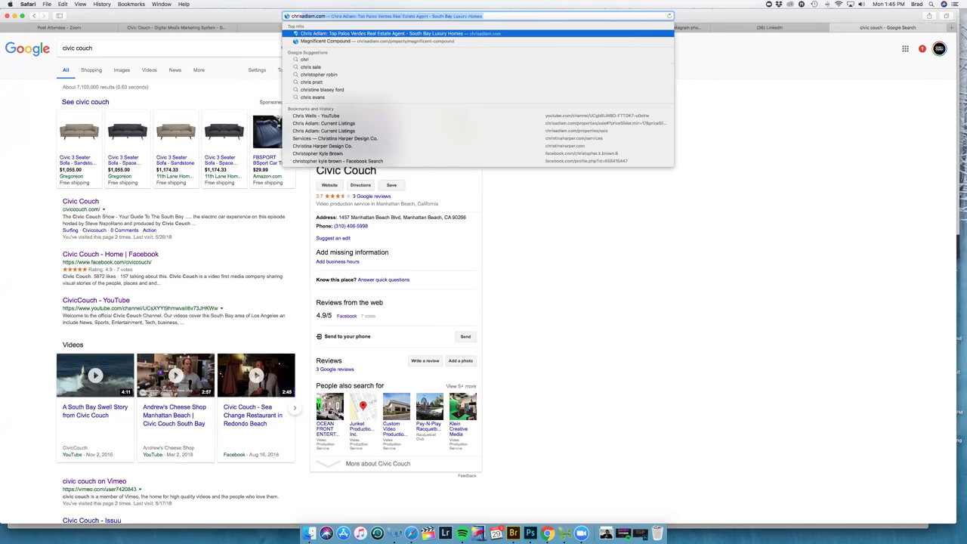
{"action": "type", "text": " bre"}
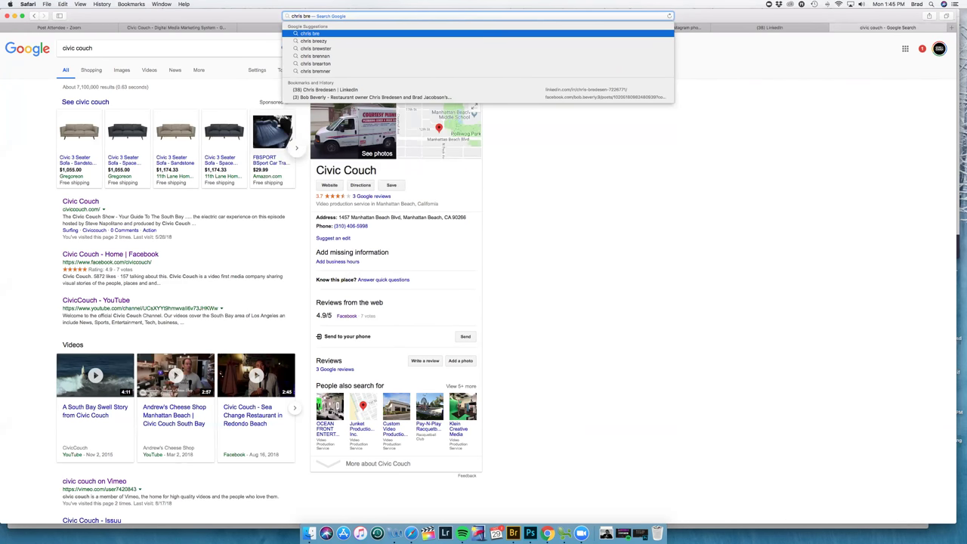
{"action": "type", "text": "d"}
{"action": "key", "text": "Down"}
{"action": "key", "text": "Down"}
{"action": "key", "text": "Down"}
{"action": "key", "text": "Down"}
{"action": "key", "text": "Down"}
{"action": "key", "text": "Down"}
{"action": "key", "text": "Down"}
{"action": "key", "text": "BackSpace"}
{"action": "key", "text": "BackSpace"}
{"action": "key", "text": "BackSpace"}
{"action": "key", "text": "BackSpace"}
{"action": "key", "text": "BackSpace"}
{"action": "key", "text": "BackSpace"}
{"action": "key", "text": "BackSpace"}
{"action": "key", "text": "BackSpace"}
{"action": "key", "text": "BackSpace"}
{"action": "key", "text": "BackSpace"}
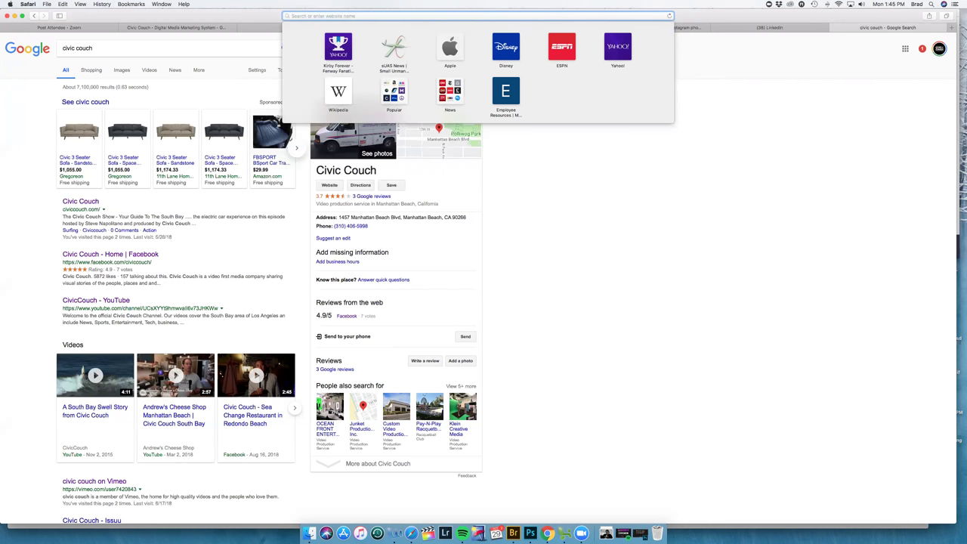
Search Google for "captain kidd".
{"action": "type", "text": "captain"}
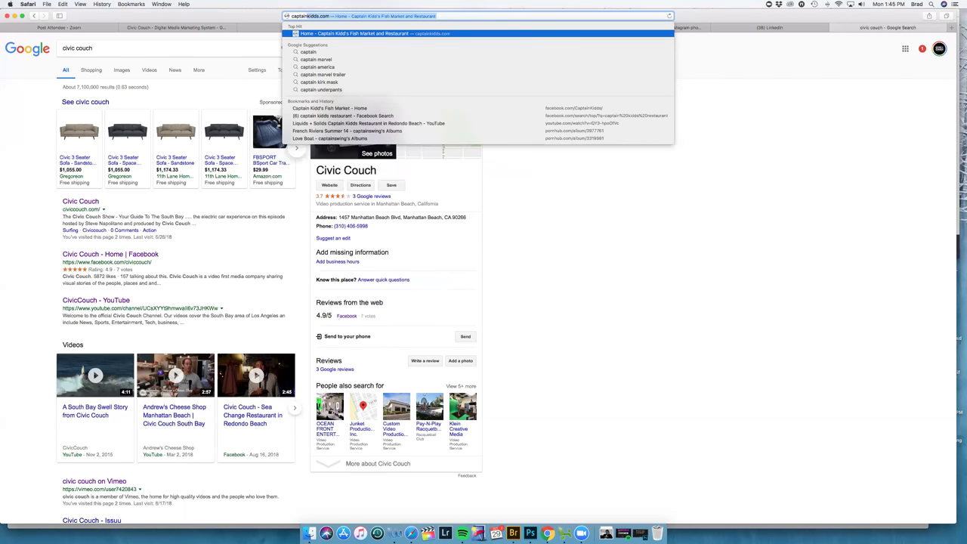
{"action": "key", "text": "BackSpace"}
{"action": "type", "text": "ki"}
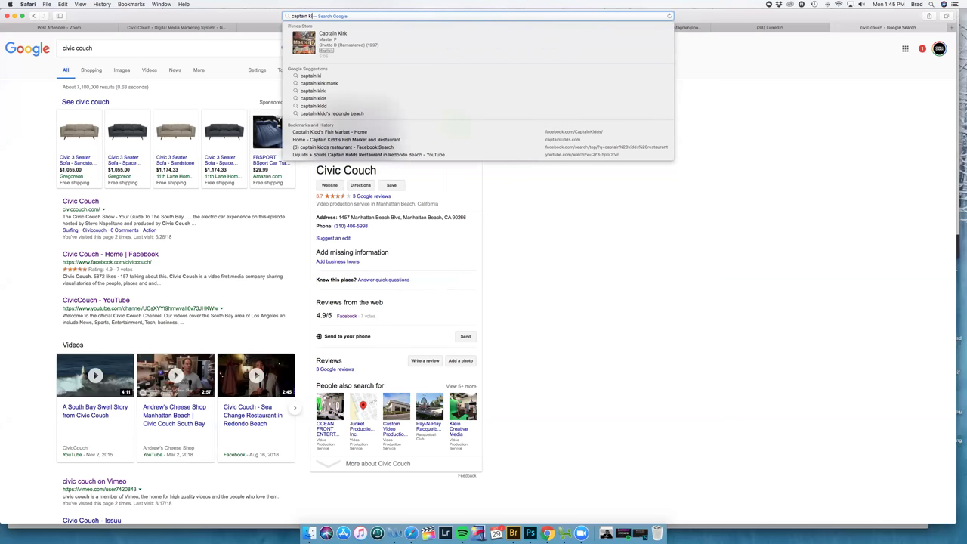
{"action": "type", "text": "dd"}
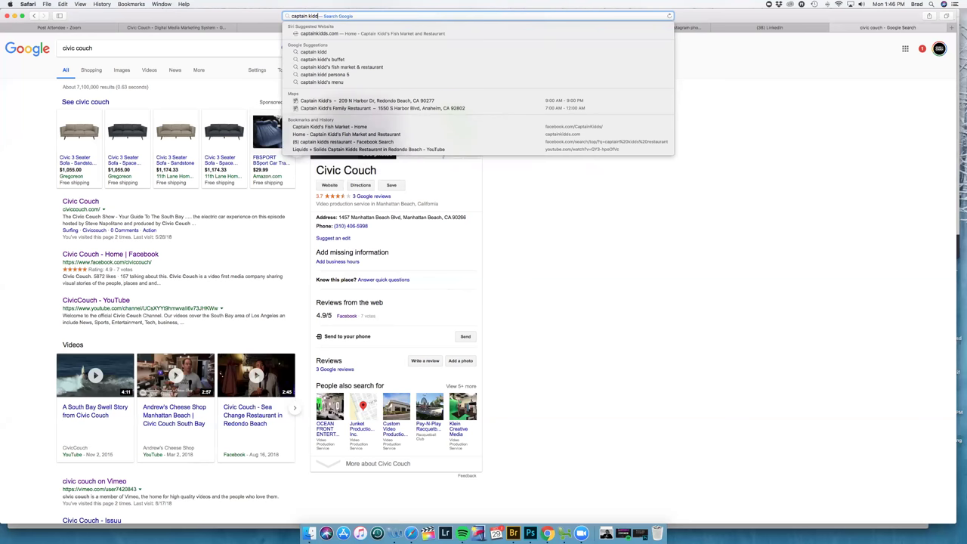
{"action": "key", "text": "Return"}
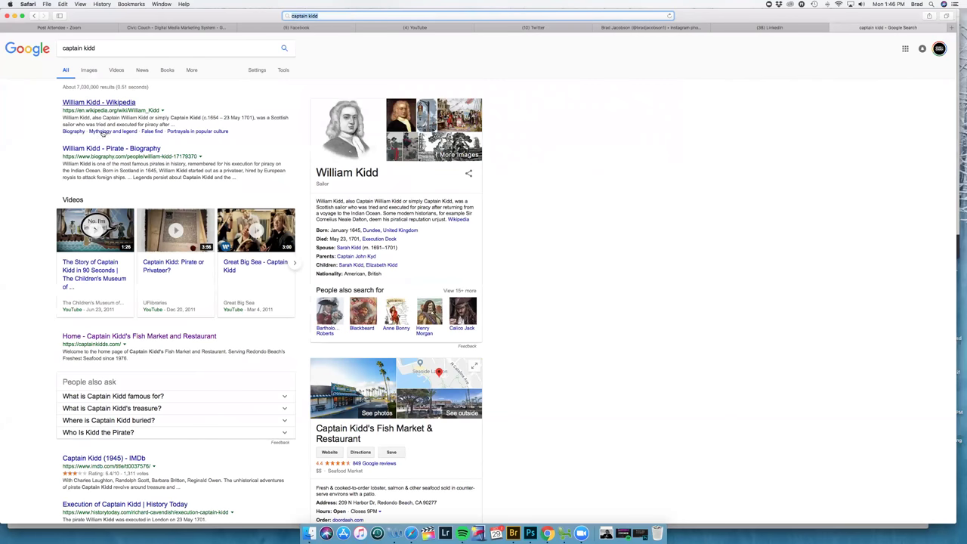
Replace the Google search query on the results page with "manhattan beach".
{"action": "triple_click", "coordinate": [99, 47]}
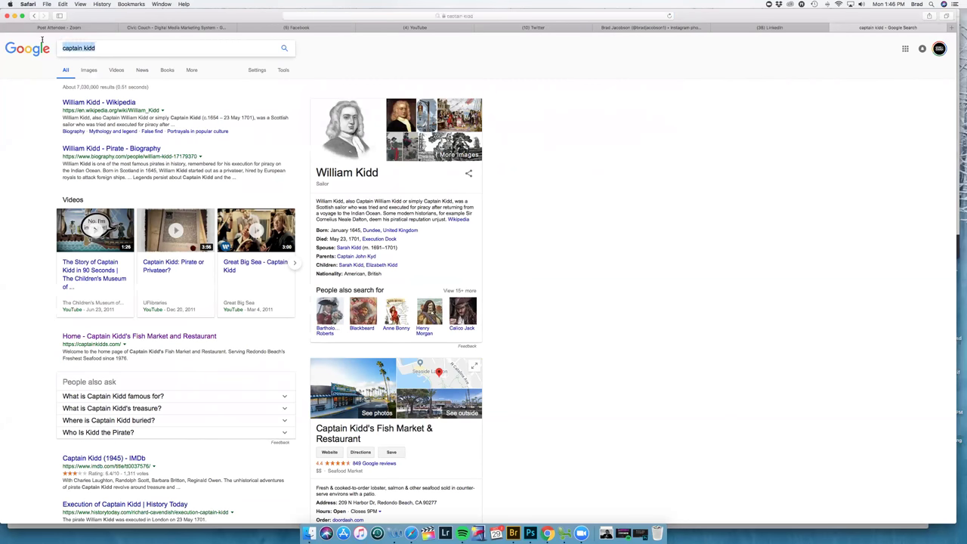
{"action": "type", "text": "manha"}
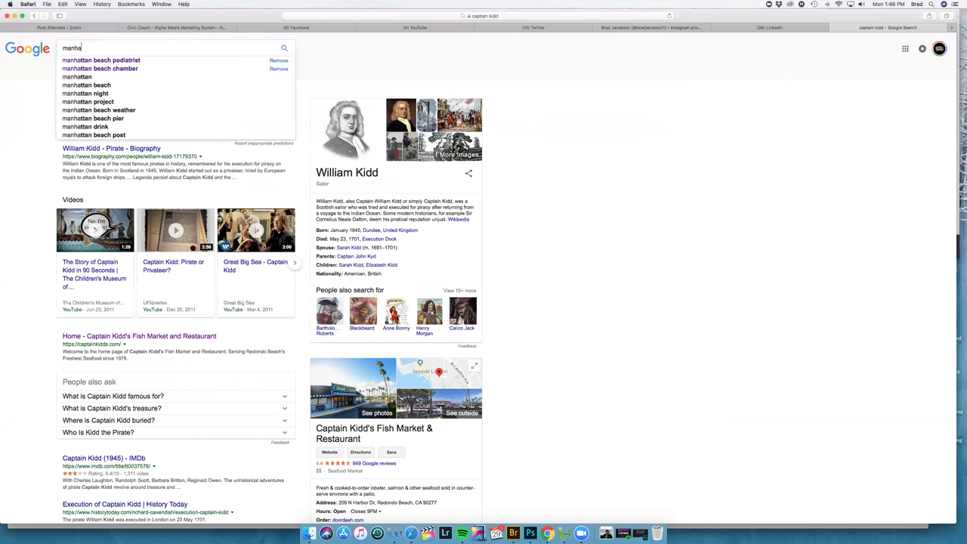
{"action": "type", "text": "ttan beach"}
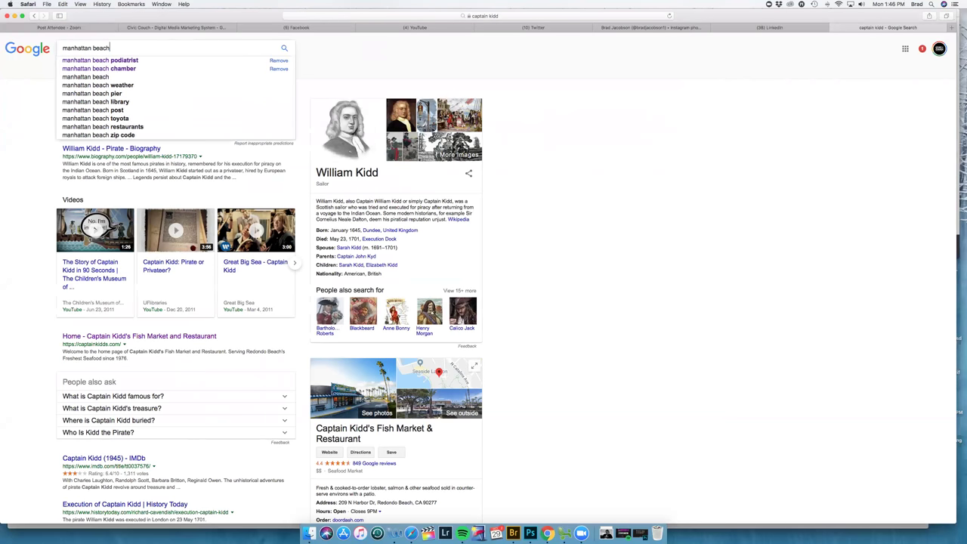